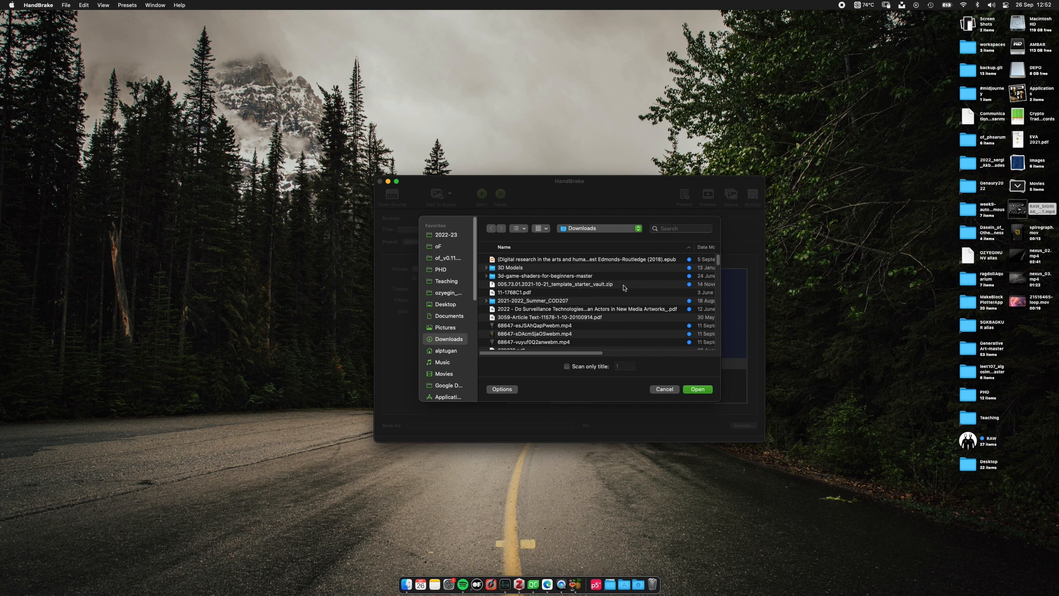
Cancel the source selection, move the window aside and preview RAW_SIGINAK_VIDEO_EXPORT.mp4 from the desktop at several points of its timeline
left_click(664, 389)
left_click_drag(639, 186, 432, 99)
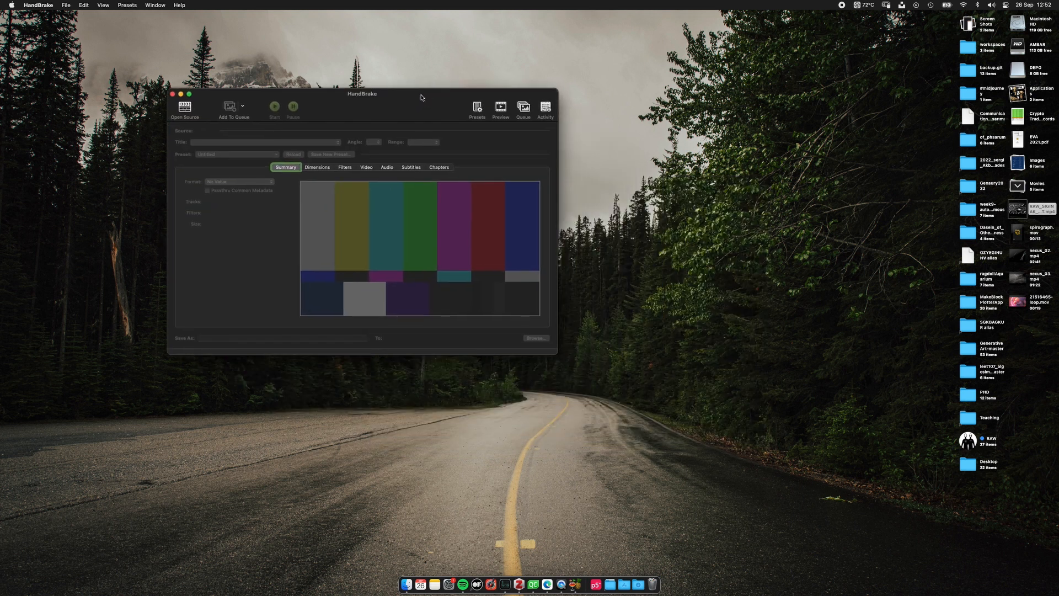
left_click(1017, 209)
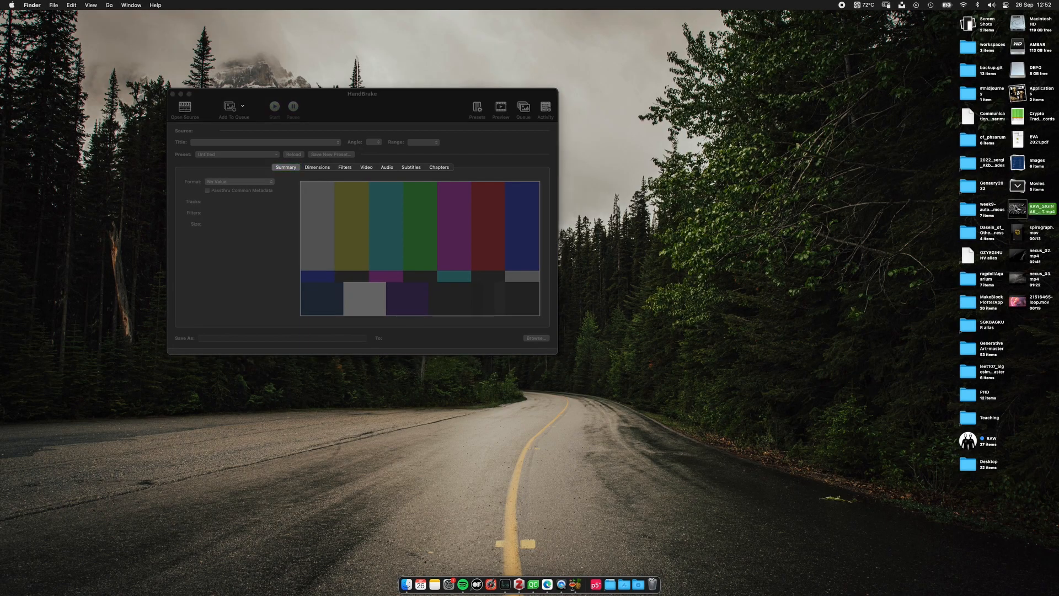
key("space")
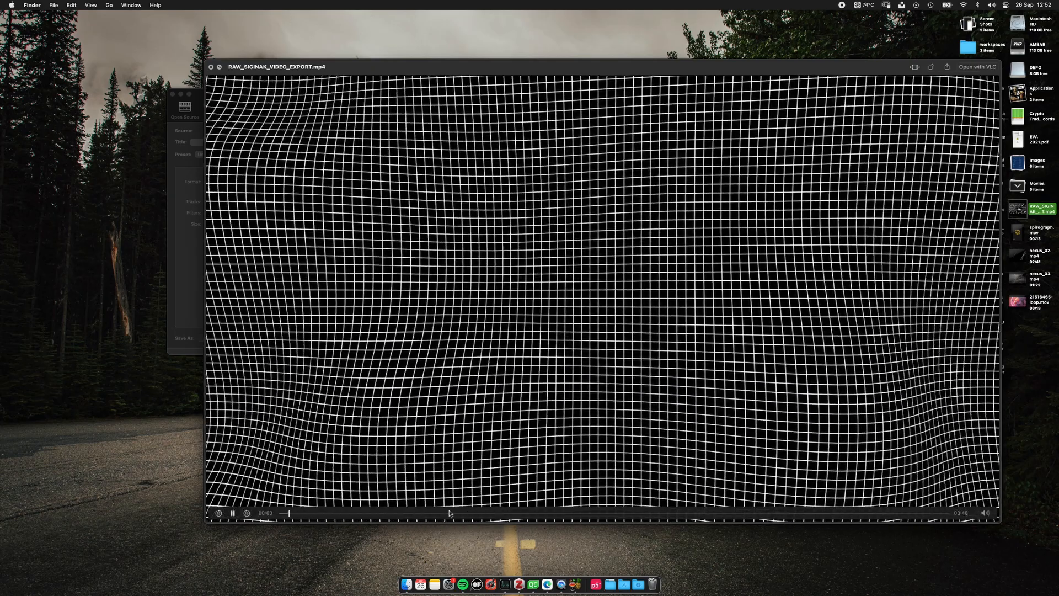
left_click(449, 513)
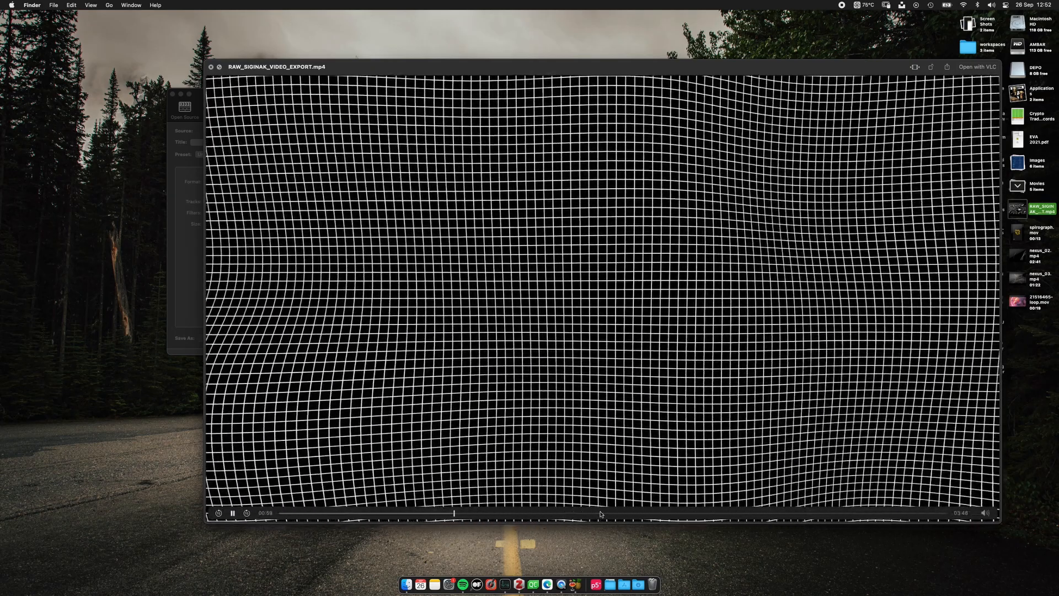
left_click(600, 513)
key("space")
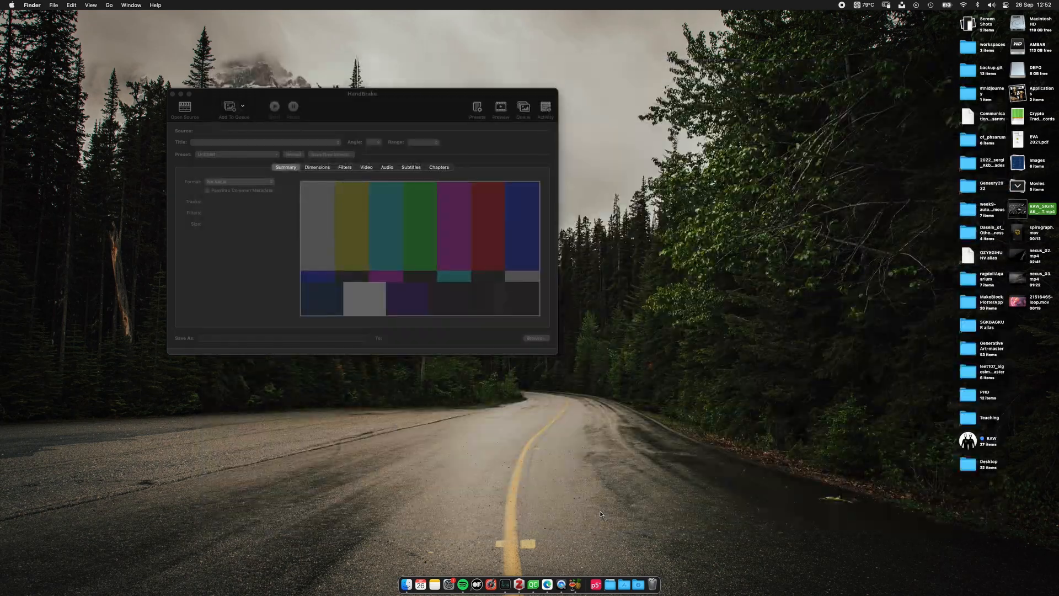
Check the size of RAW_SIGINAK_VIDEO_EXPORT.mp4 in its file info and close the info window
key("super+i")
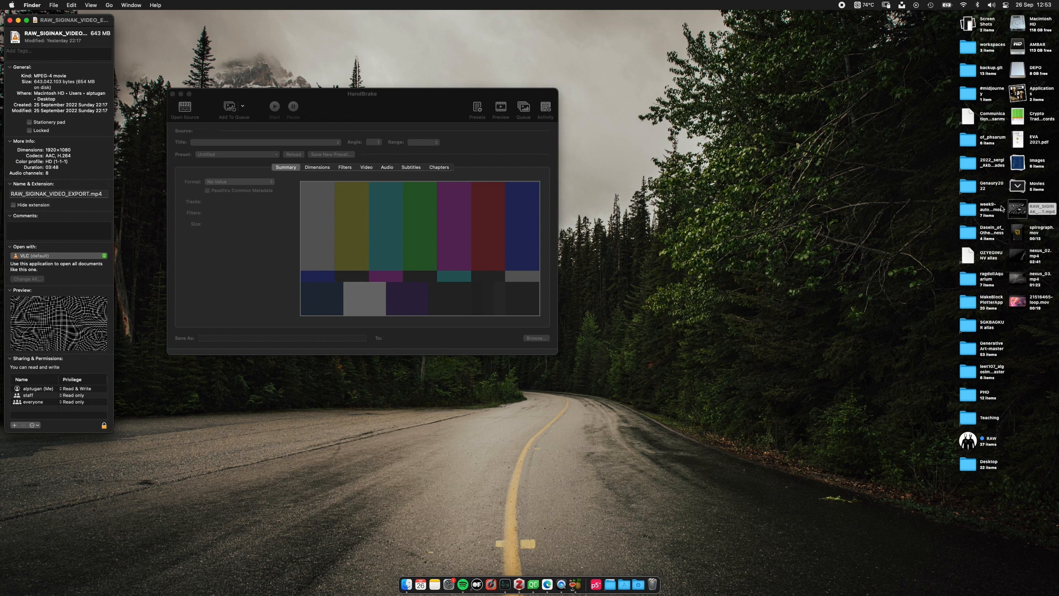
left_click(1019, 212)
right_click(1019, 212)
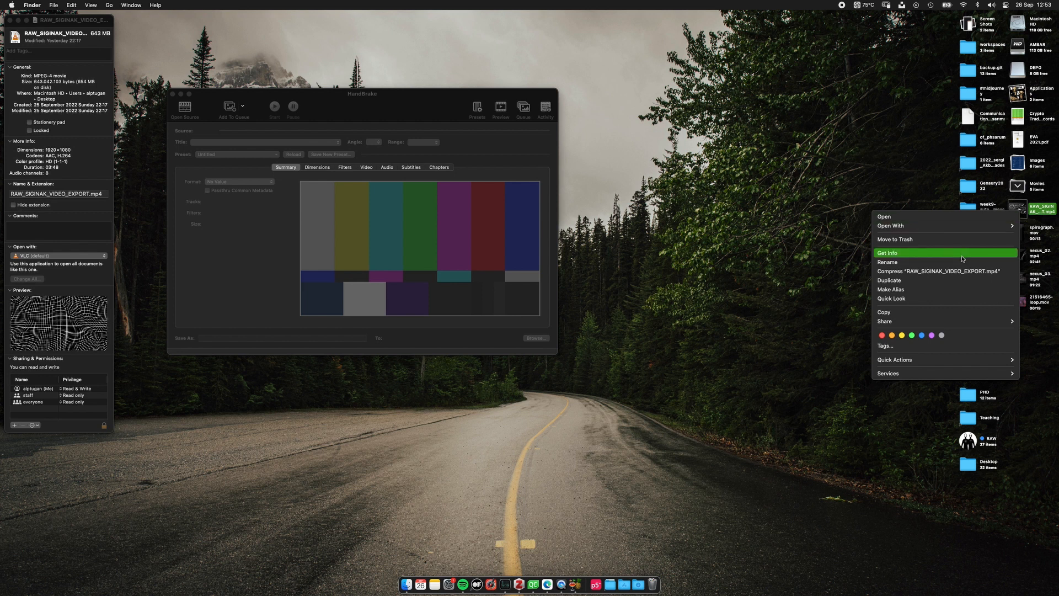
left_click(397, 108)
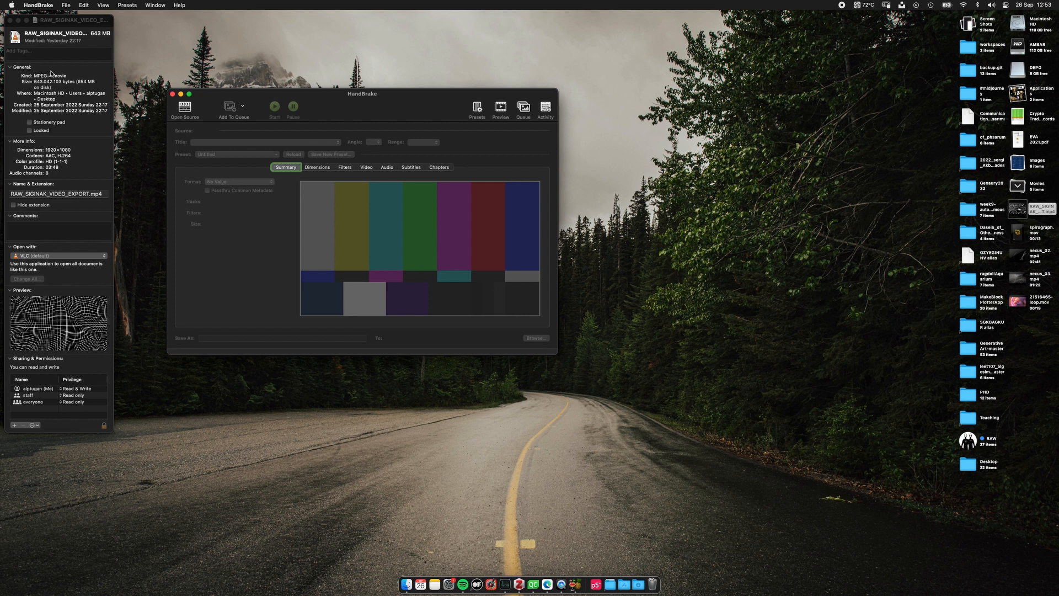
left_click(80, 81)
double_click(80, 82)
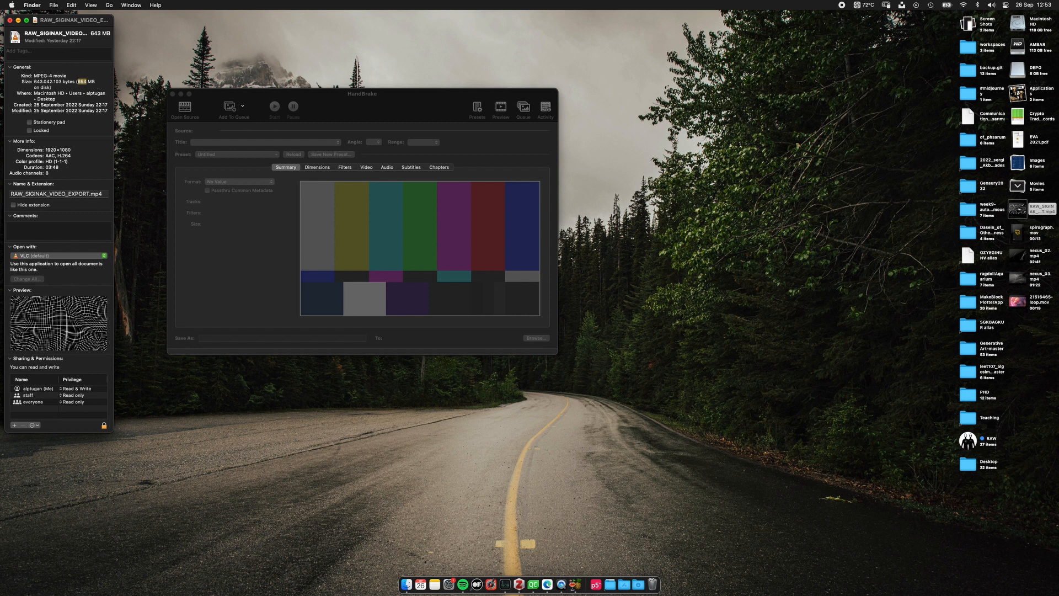
key("super+w")
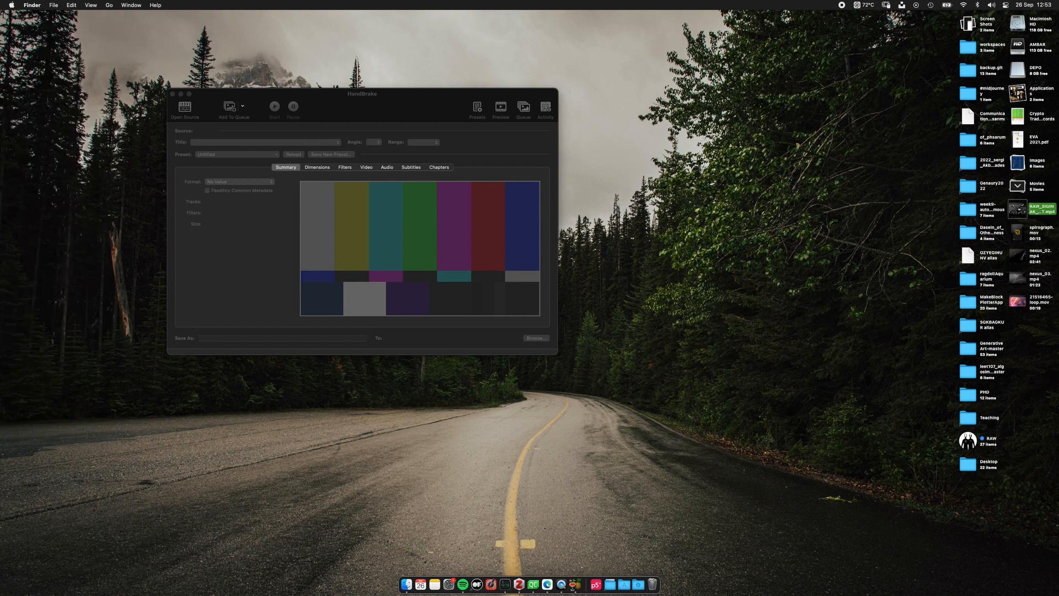
Load RAW_SIGINAK_VIDEO_EXPORT.mp4 from the desktop into HandBrake as the source and keep MP4 as the output format
left_click_drag(1018, 208, 436, 259)
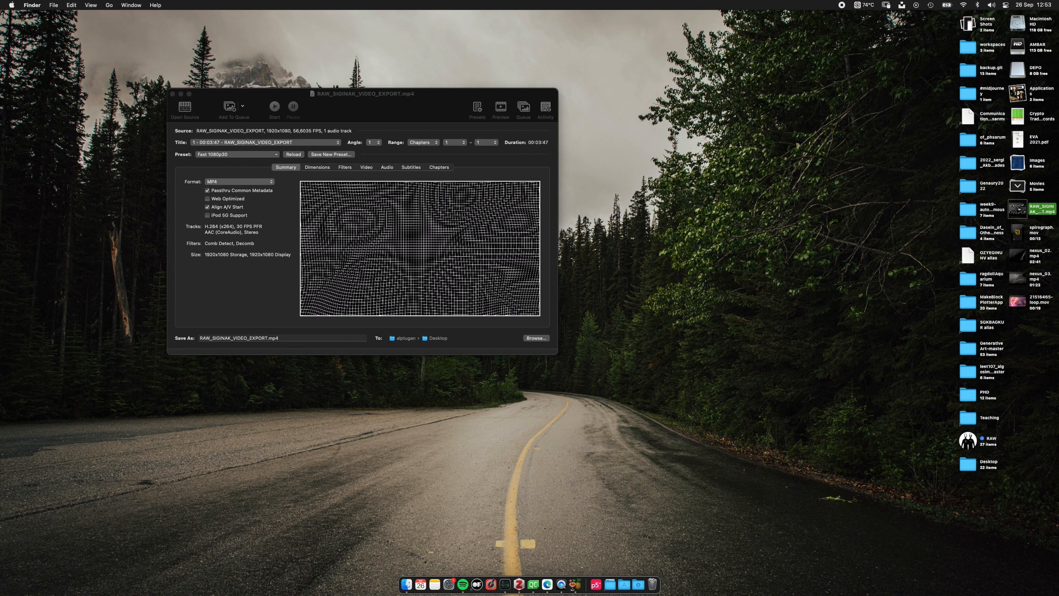
left_click(234, 182)
left_click(234, 182)
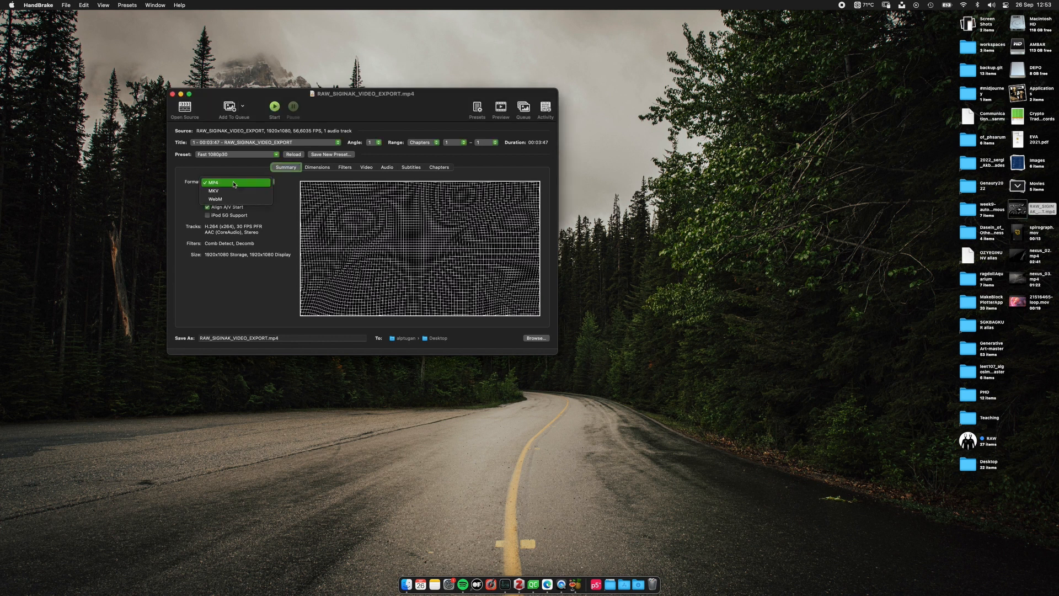
left_click(234, 183)
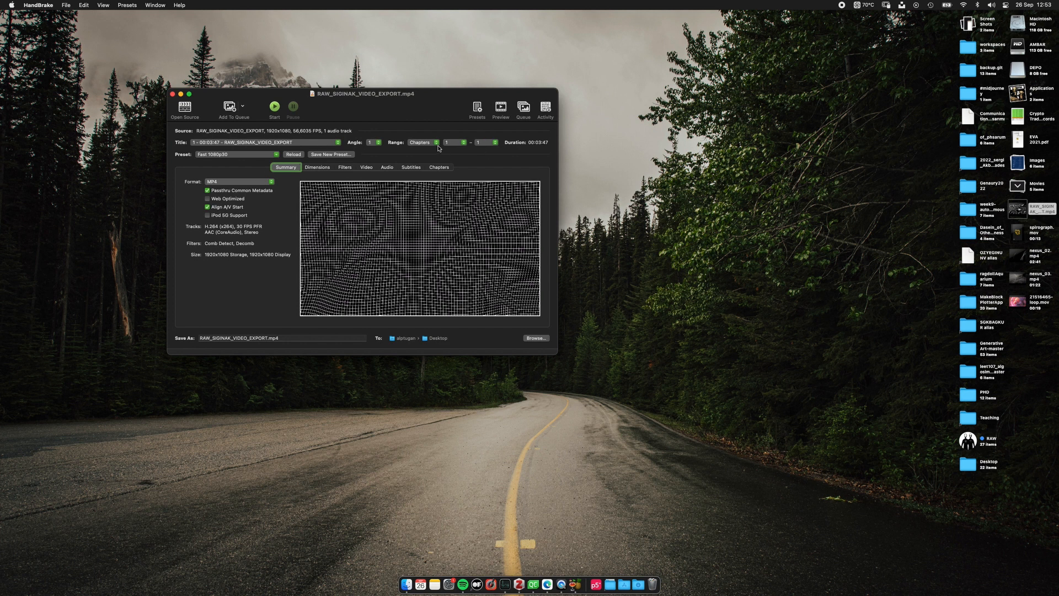
Review the dimensions and filters, keep the H.264 (x264) video encoder and set the framerate to Same as source
left_click(317, 169)
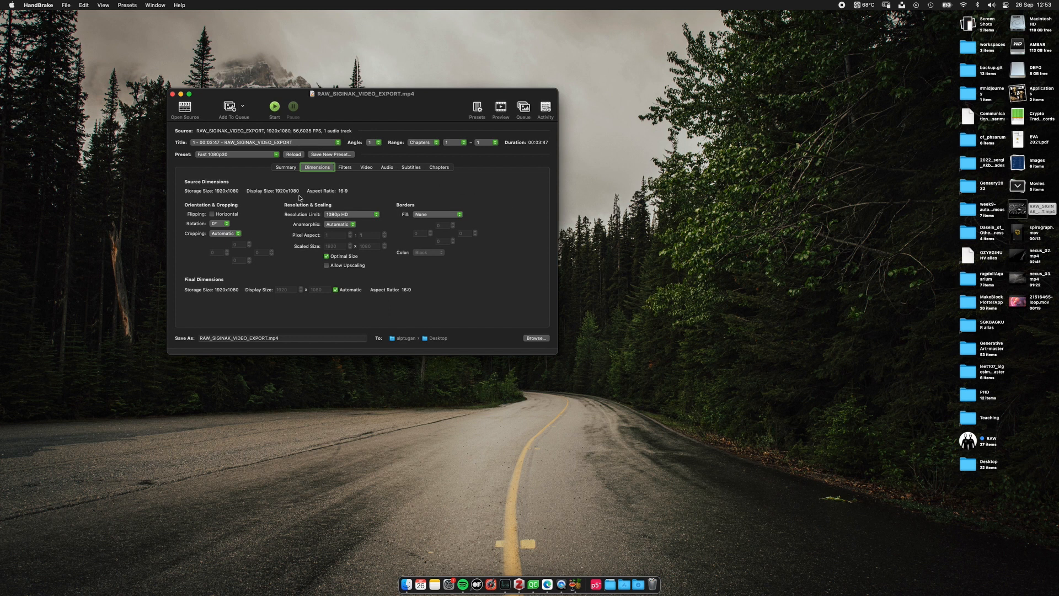
left_click(349, 169)
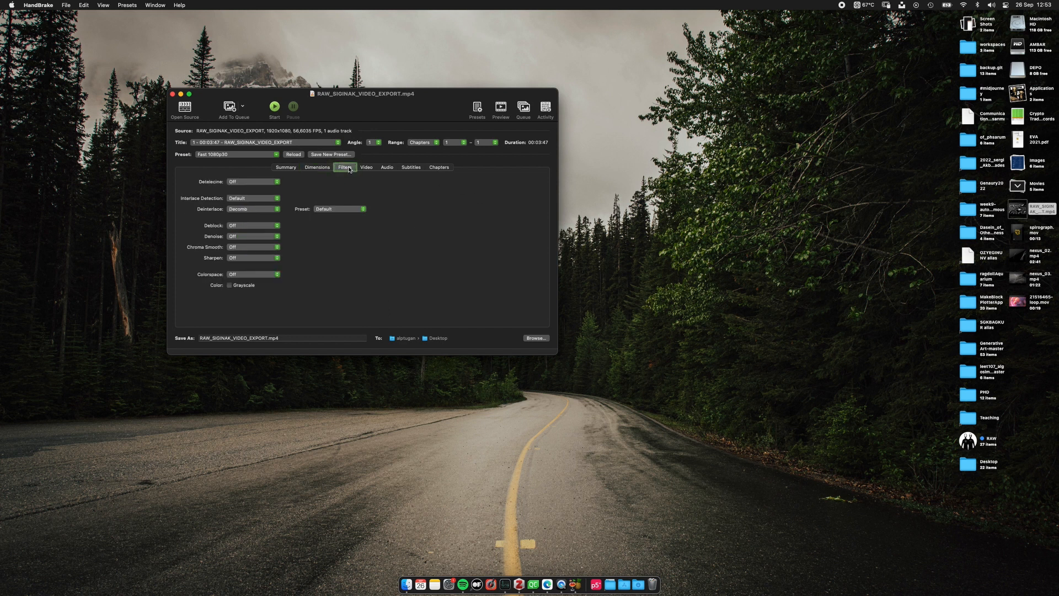
left_click(365, 168)
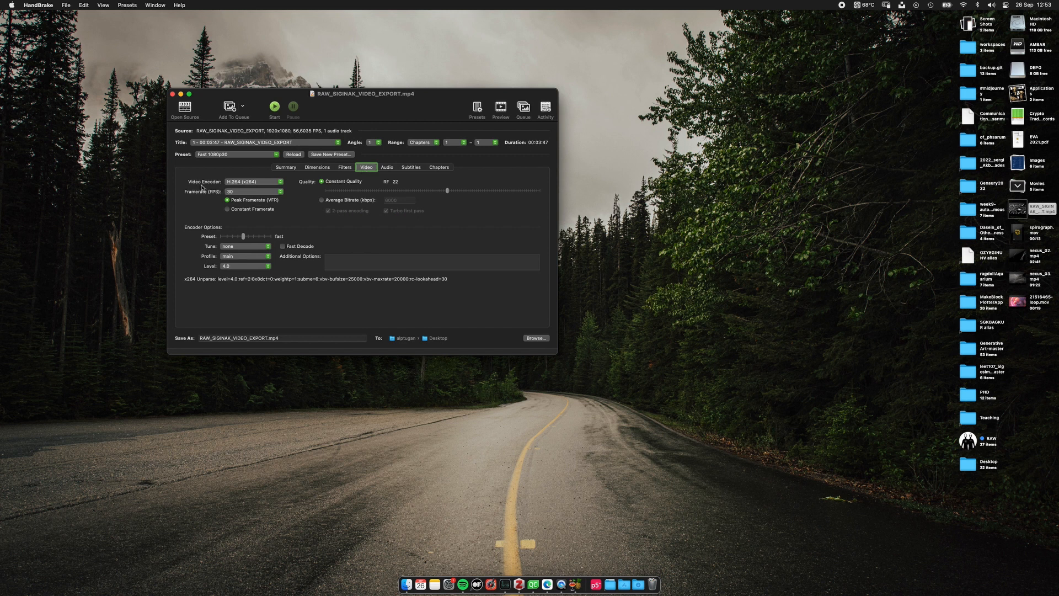
left_click(265, 183)
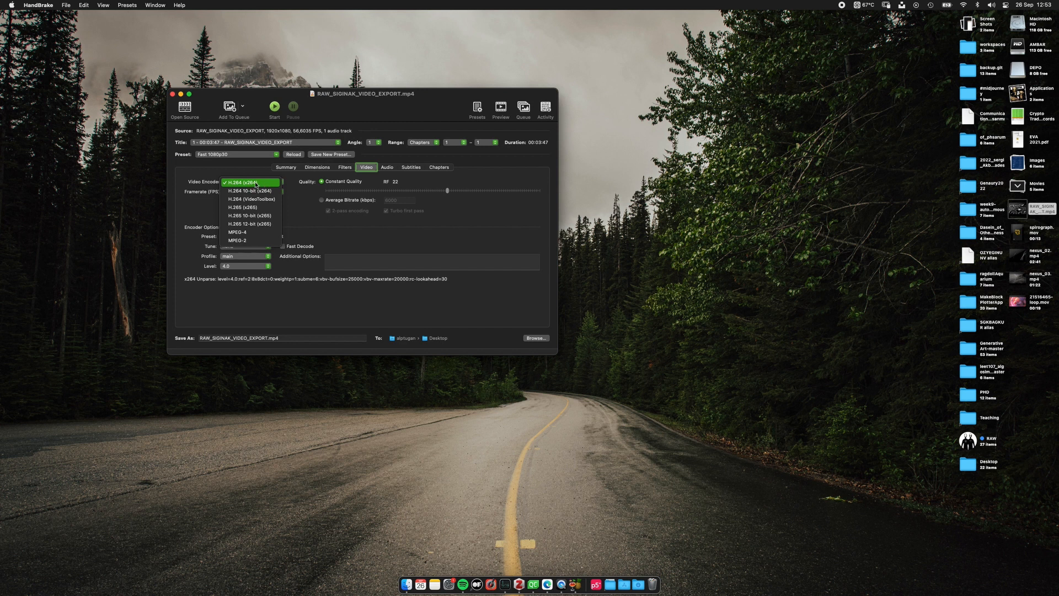
left_click(266, 184)
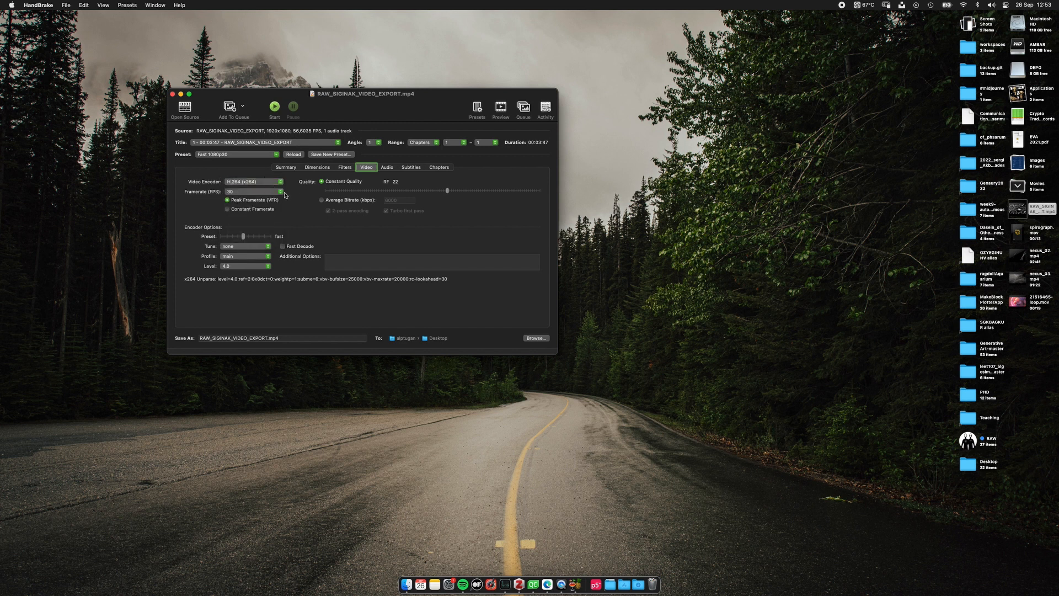
left_click(281, 193)
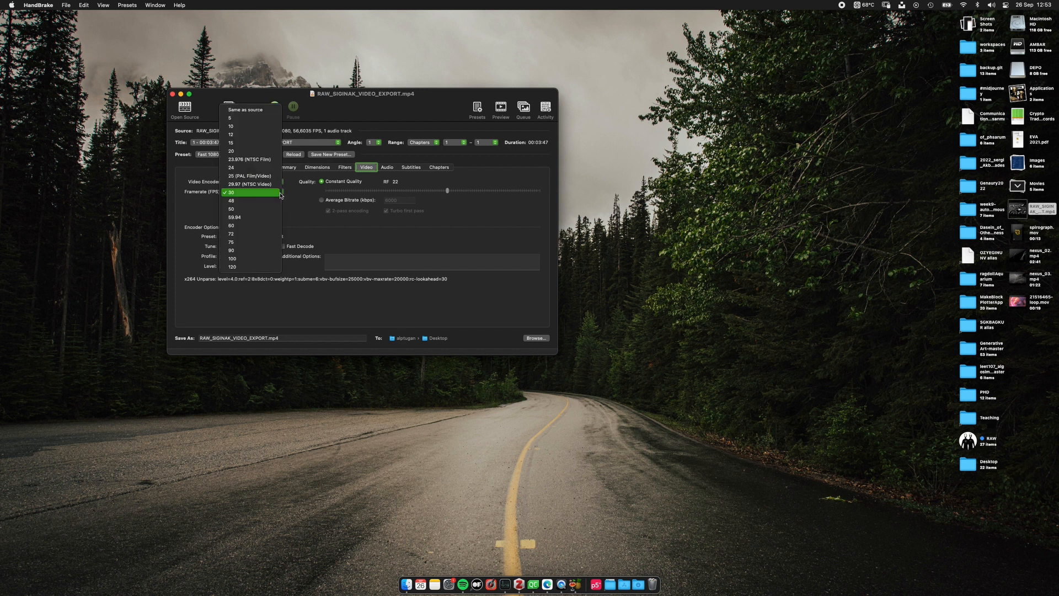
left_click(259, 113)
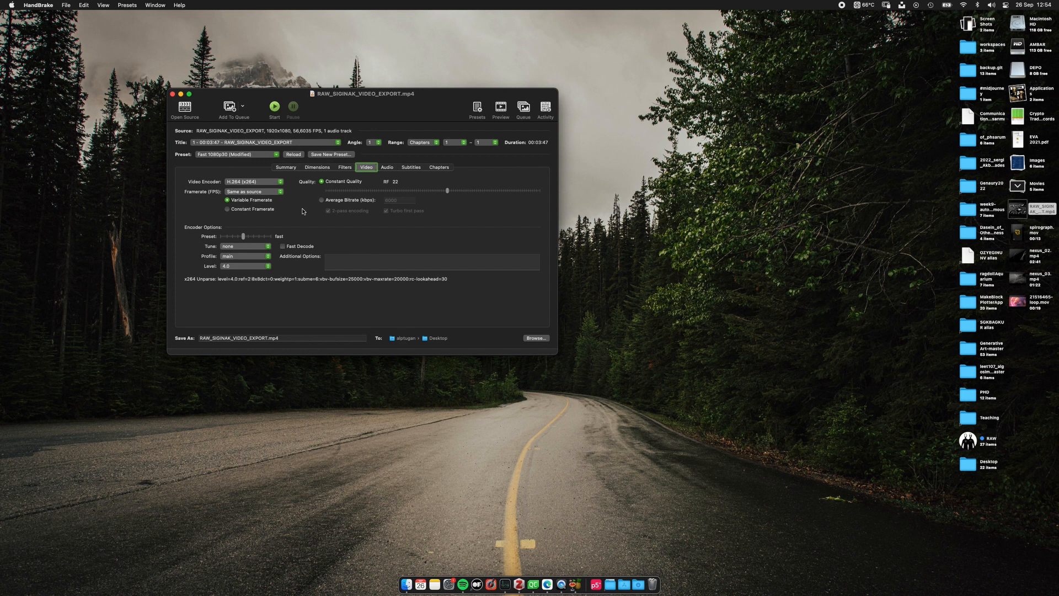
Review the audio, subtitle and chapter settings of the conversion
left_click(388, 166)
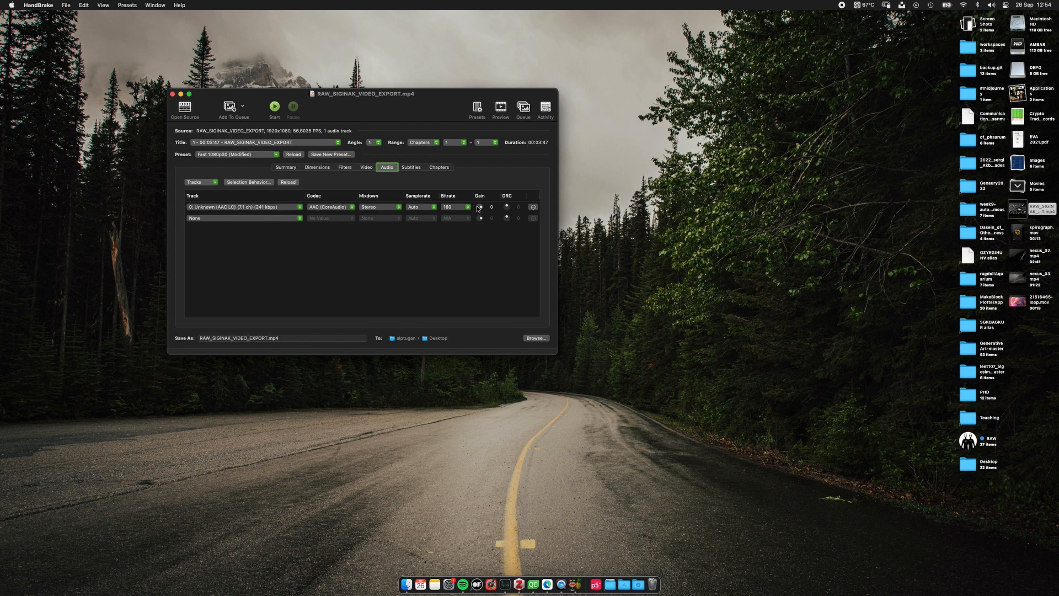
left_click(416, 166)
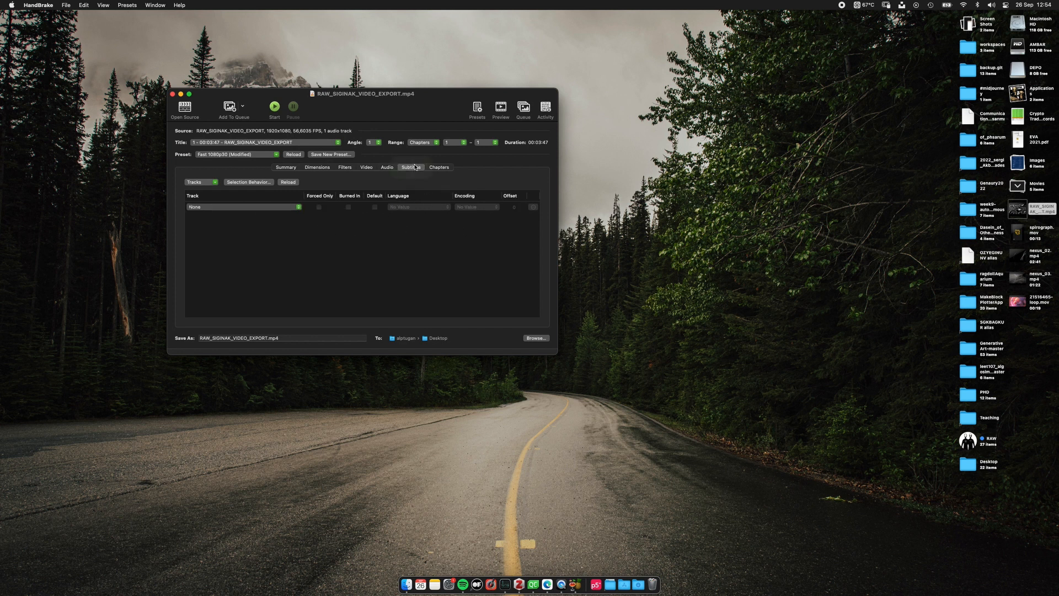
left_click(442, 168)
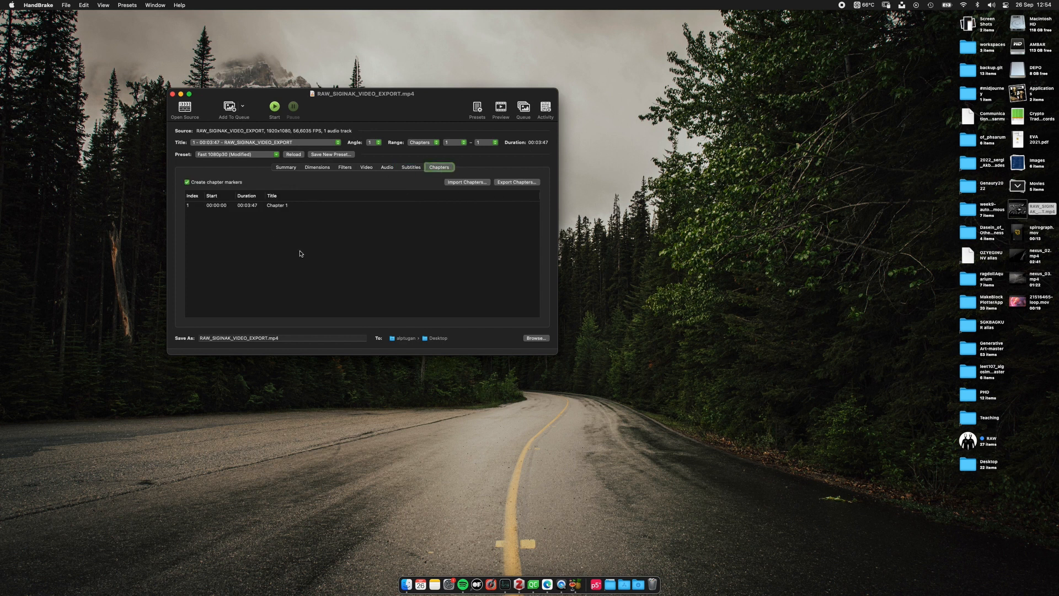
Name the output file RAW_SIGINAK_VIDEO_EXPORT_converted.mp4, keep the Desktop as its destination and start encoding
left_click(274, 108)
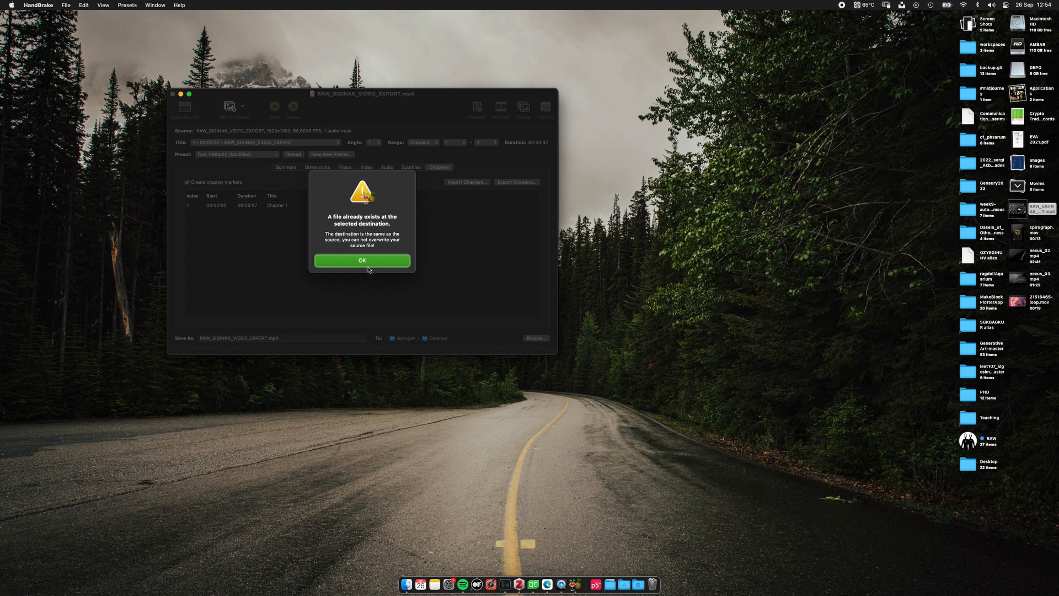
left_click(343, 262)
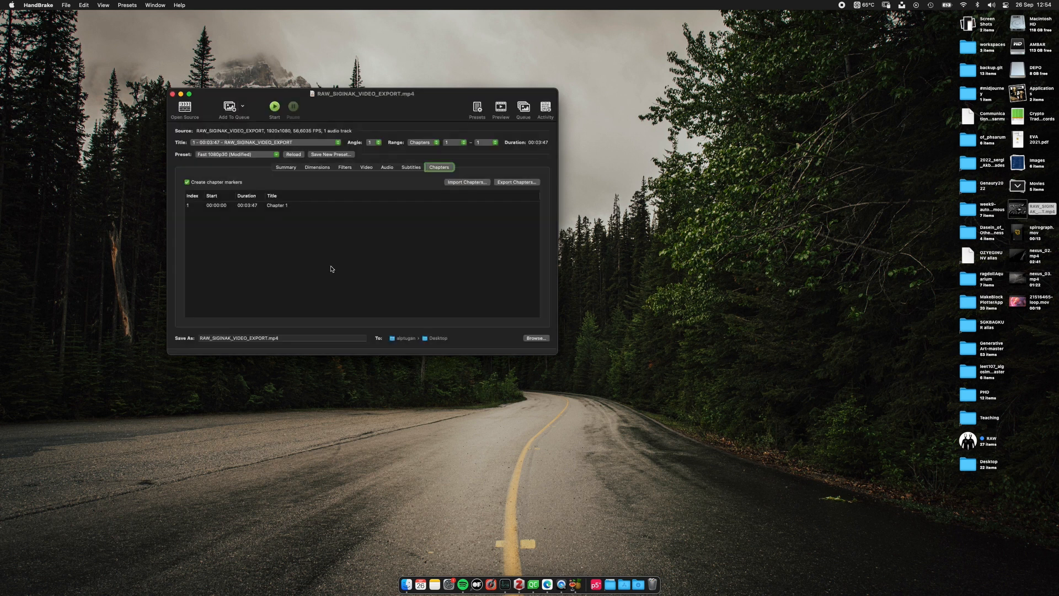
left_click(248, 339)
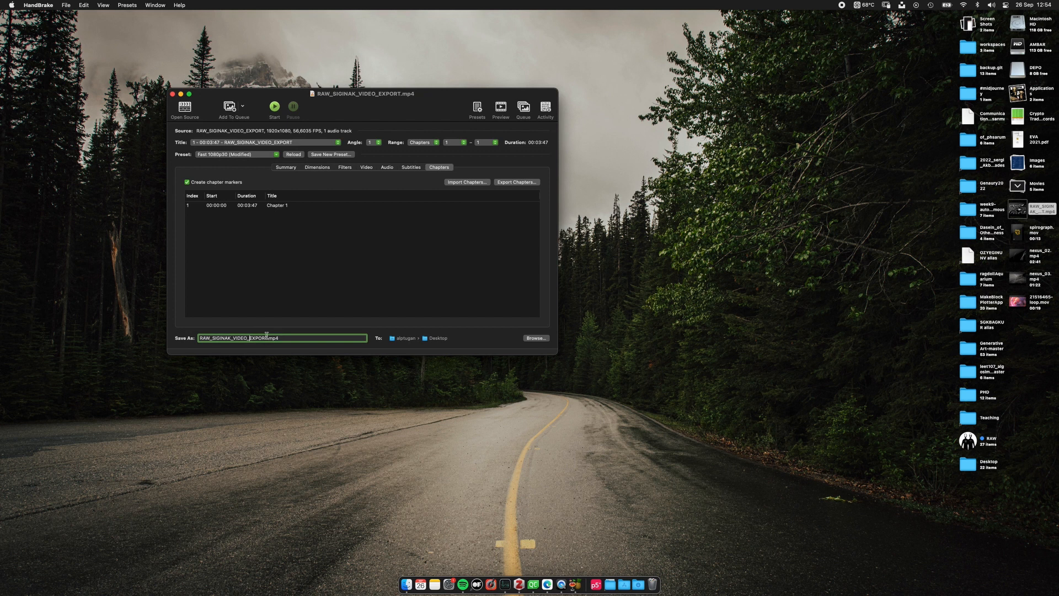
type("_converted")
left_click(536, 338)
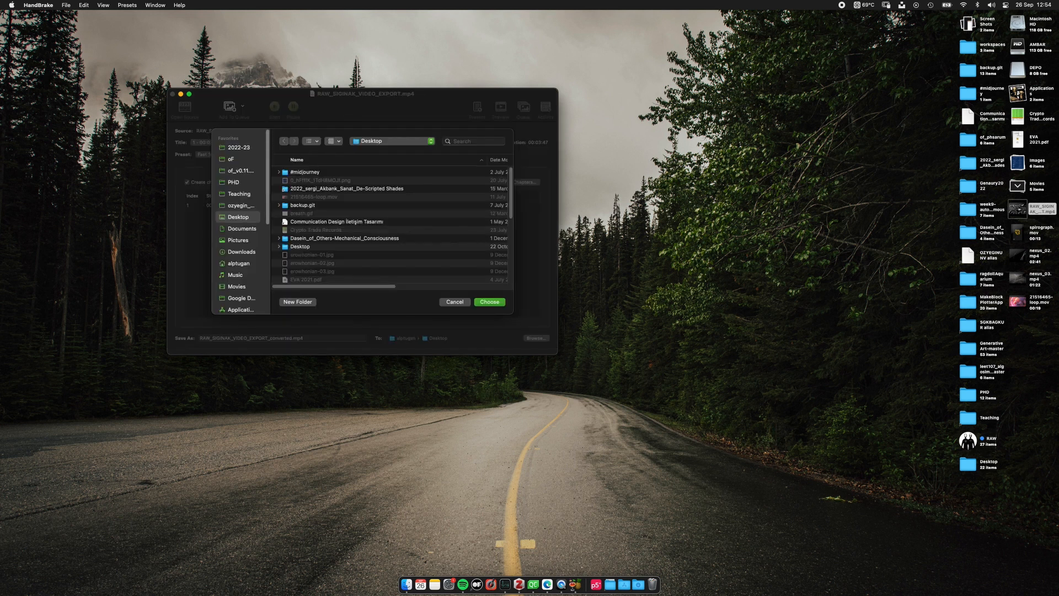
left_click(454, 301)
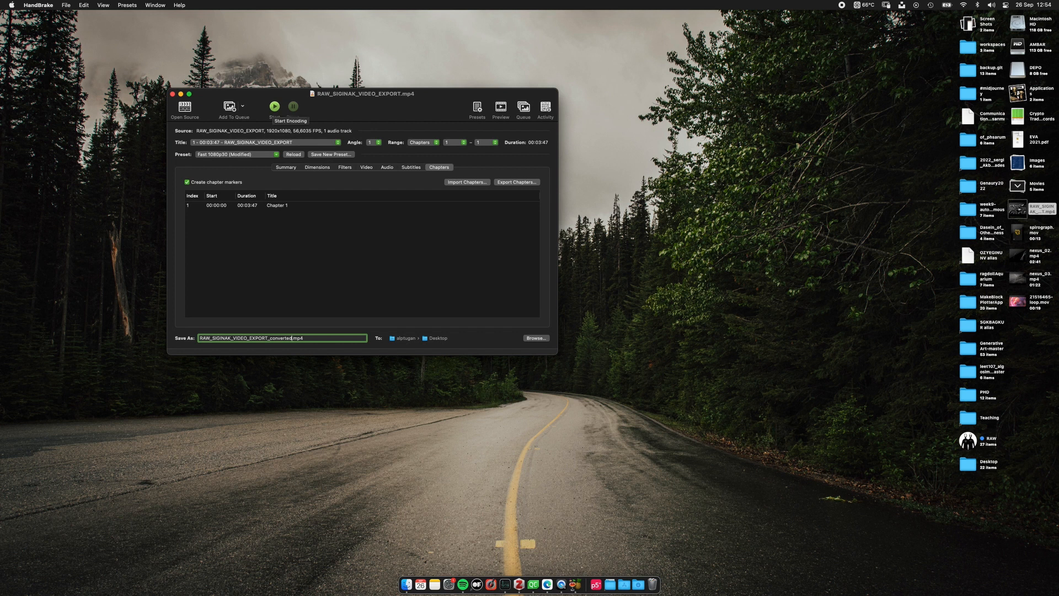
left_click(274, 107)
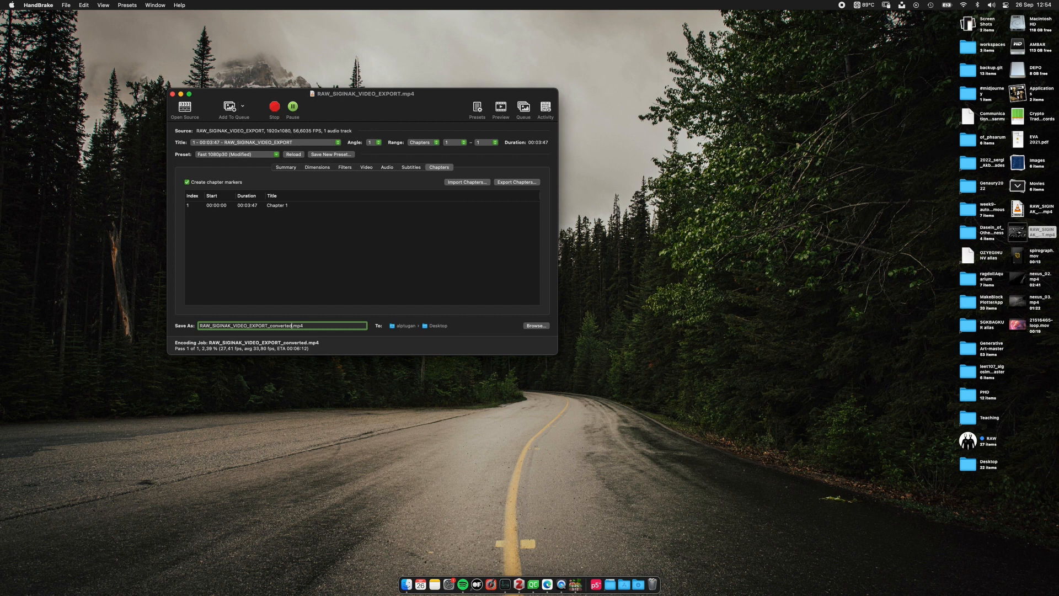
Show the file info of the converted video RAW_SIGINAK_VIDEO_EXPORT_converted.mp4 on the desktop to check its size
left_click(1017, 208)
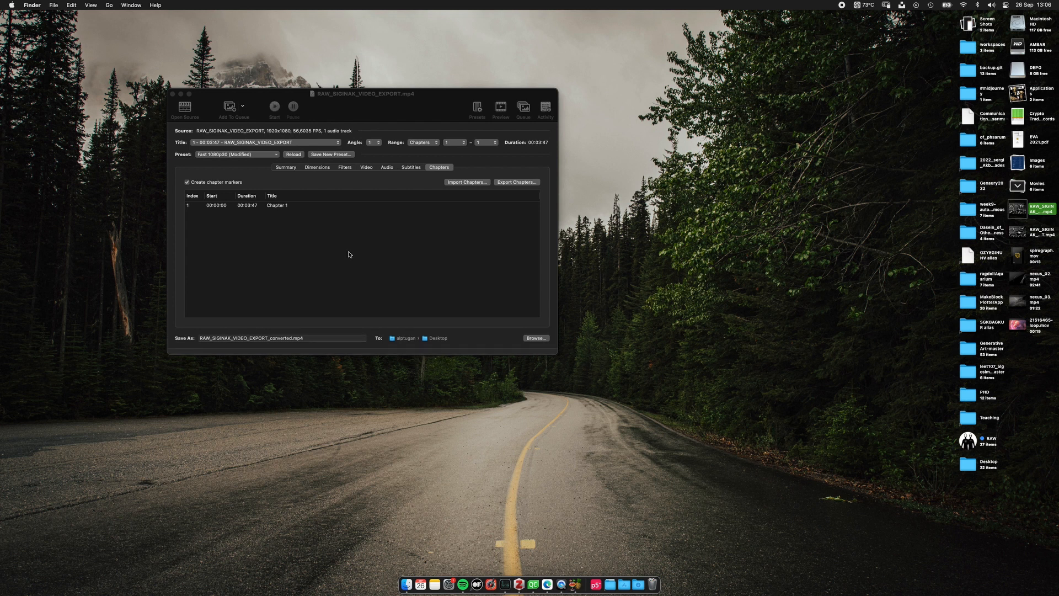
left_click_drag(420, 95, 408, 91)
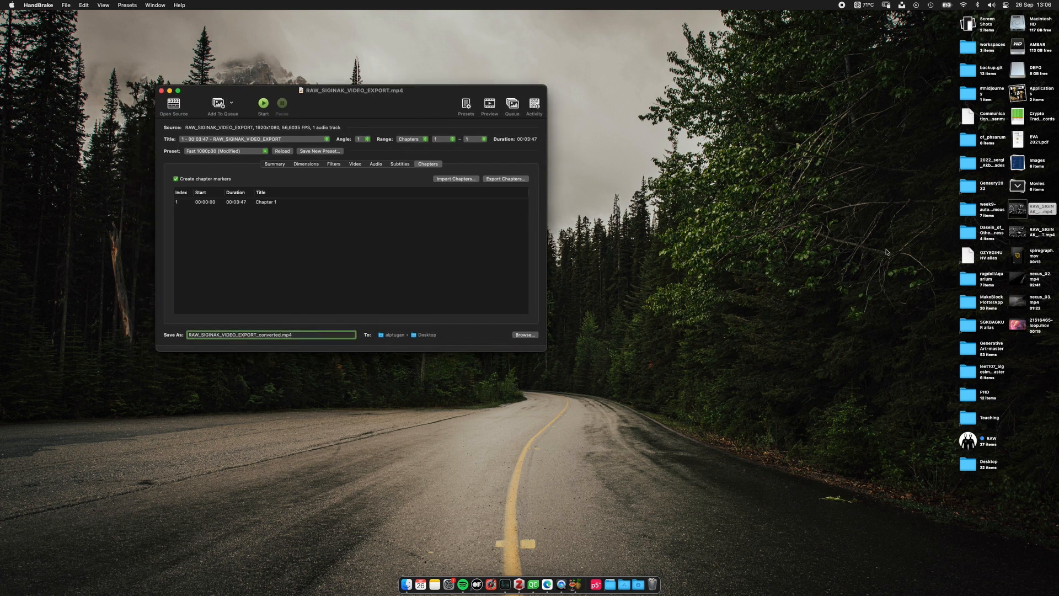
left_click(1022, 212)
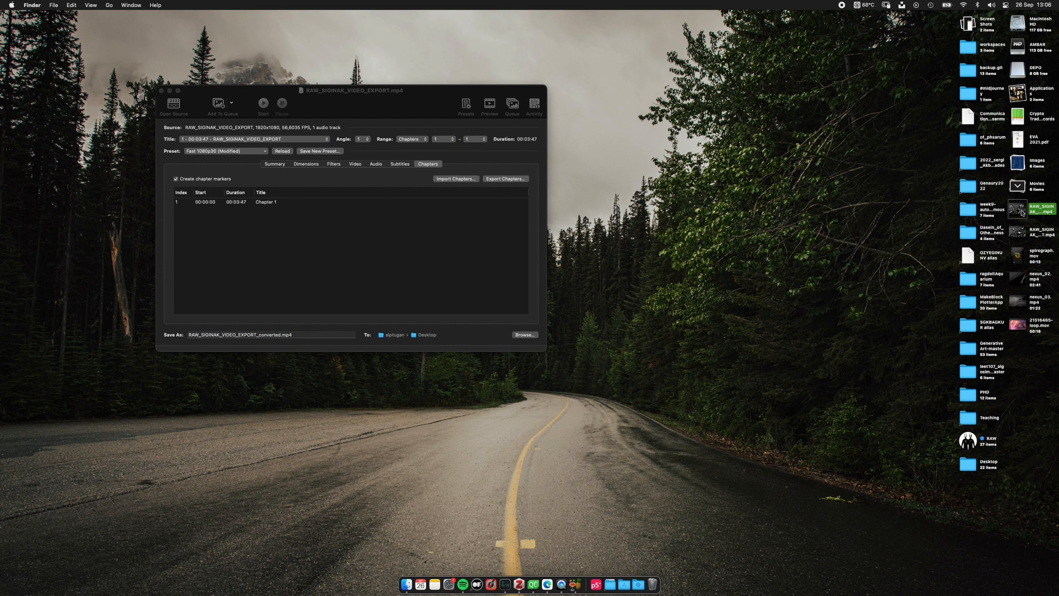
right_click(1021, 212)
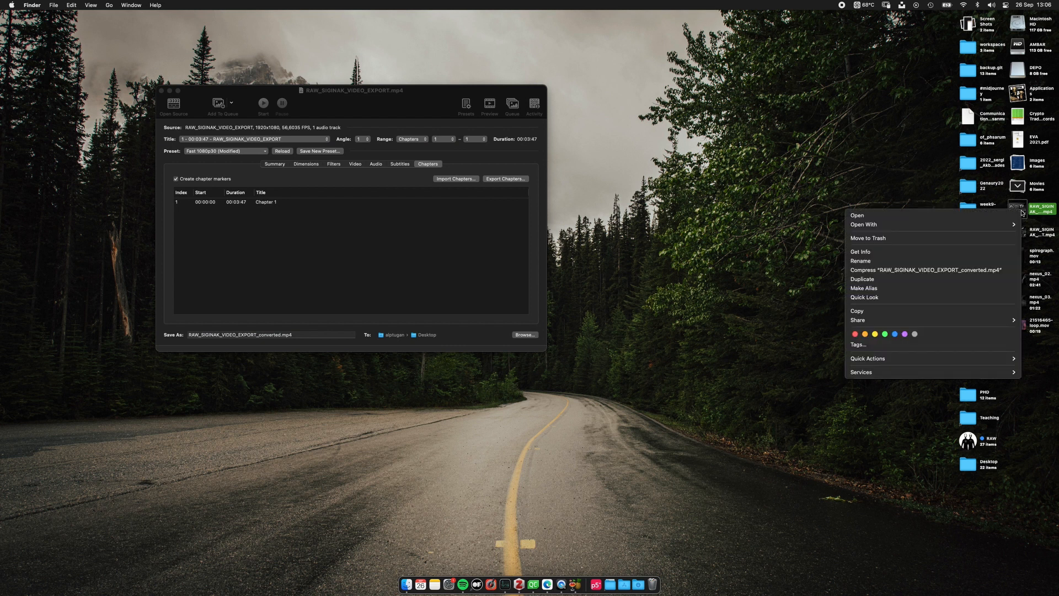
left_click(954, 251)
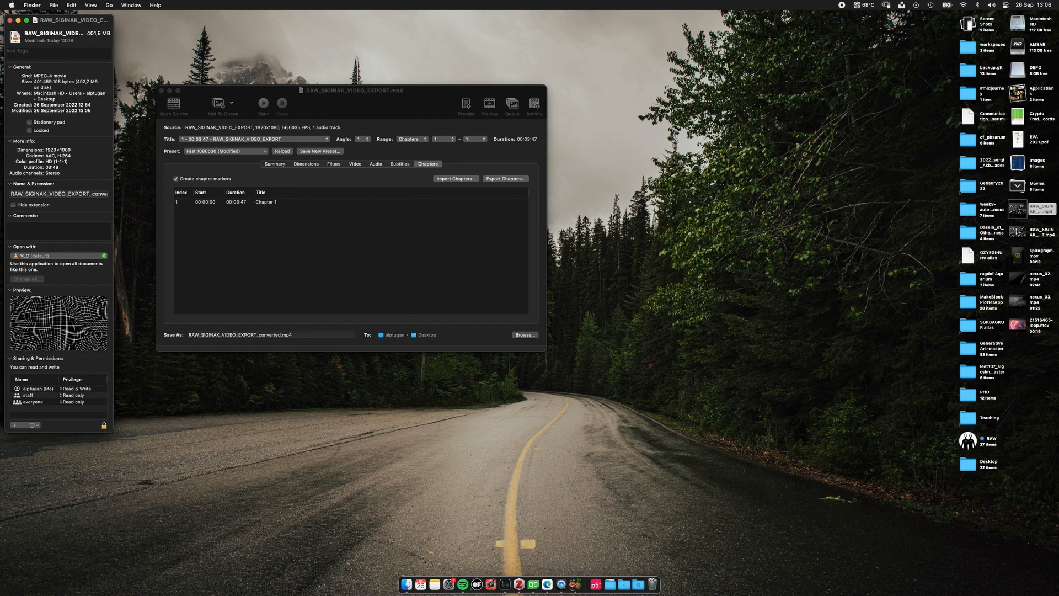
Show the original video's file info beside that of the converted file for comparison, and move the HandBrake window clear of both
left_click(1016, 233)
right_click(1016, 234)
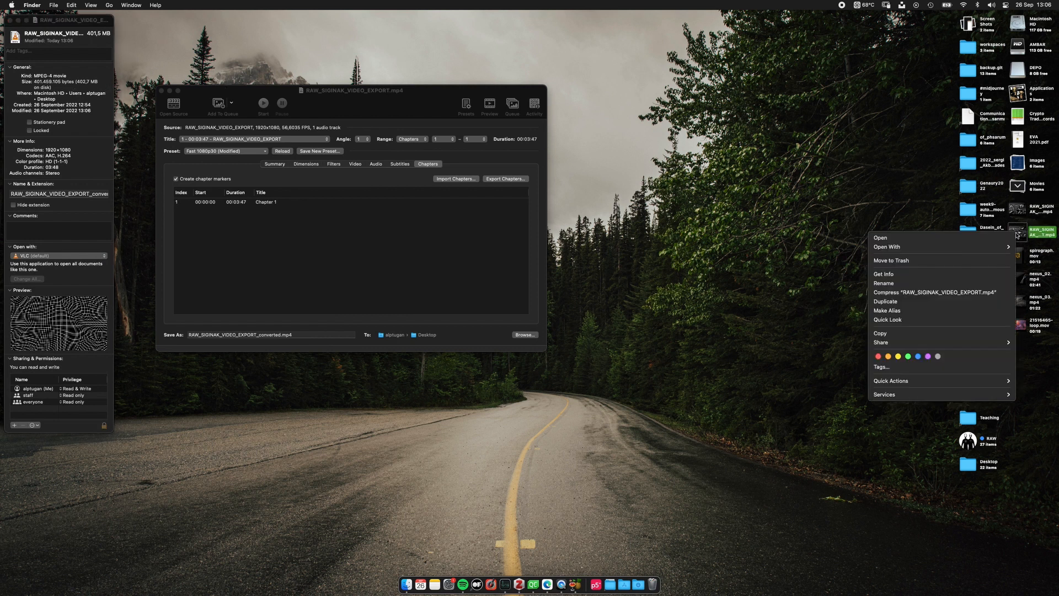
left_click(976, 275)
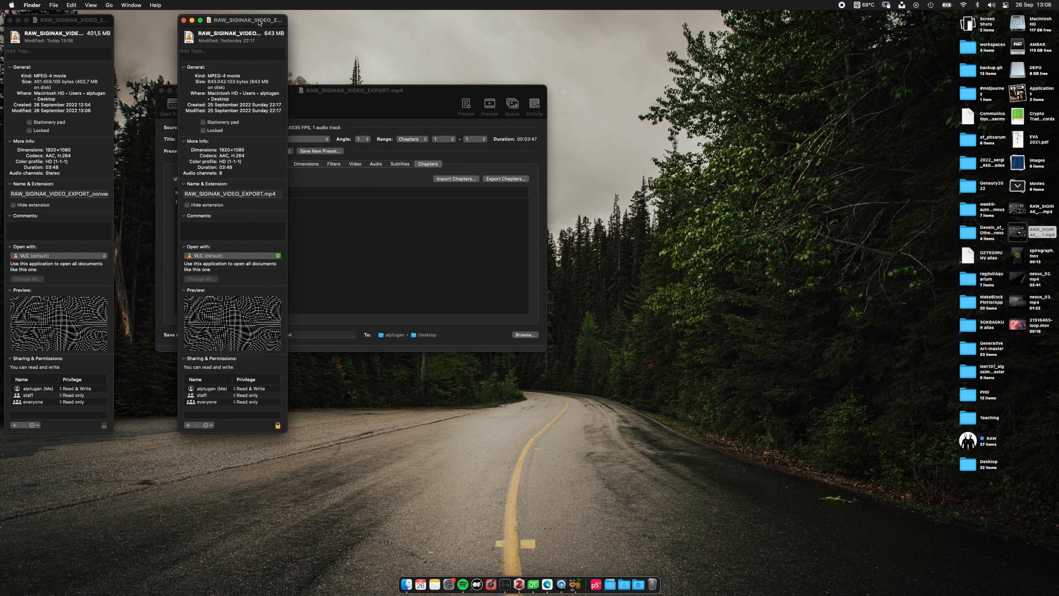
left_click_drag(258, 20, 224, 20)
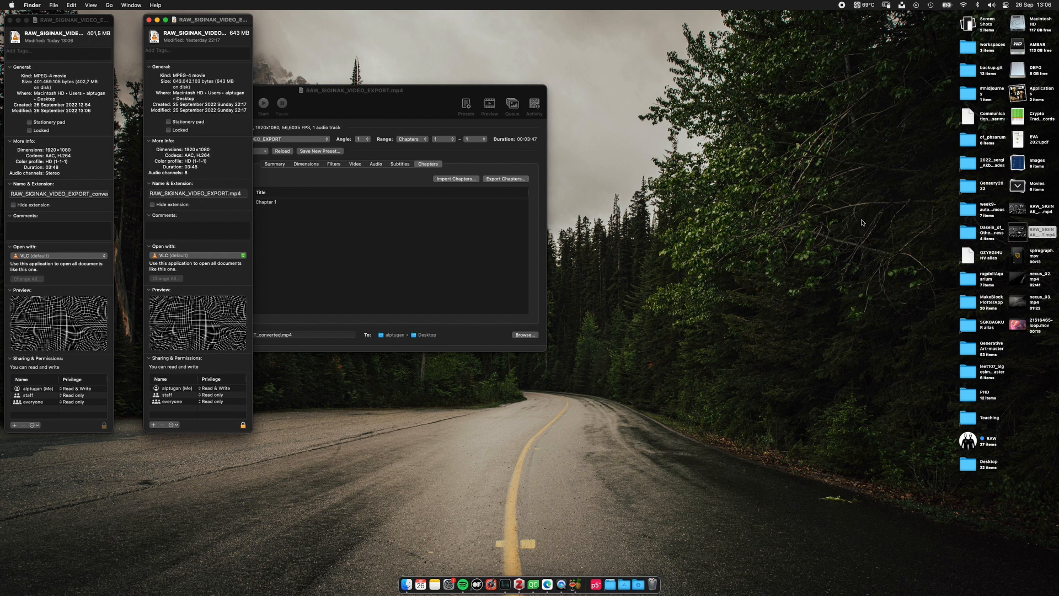
left_click_drag(418, 91, 526, 101)
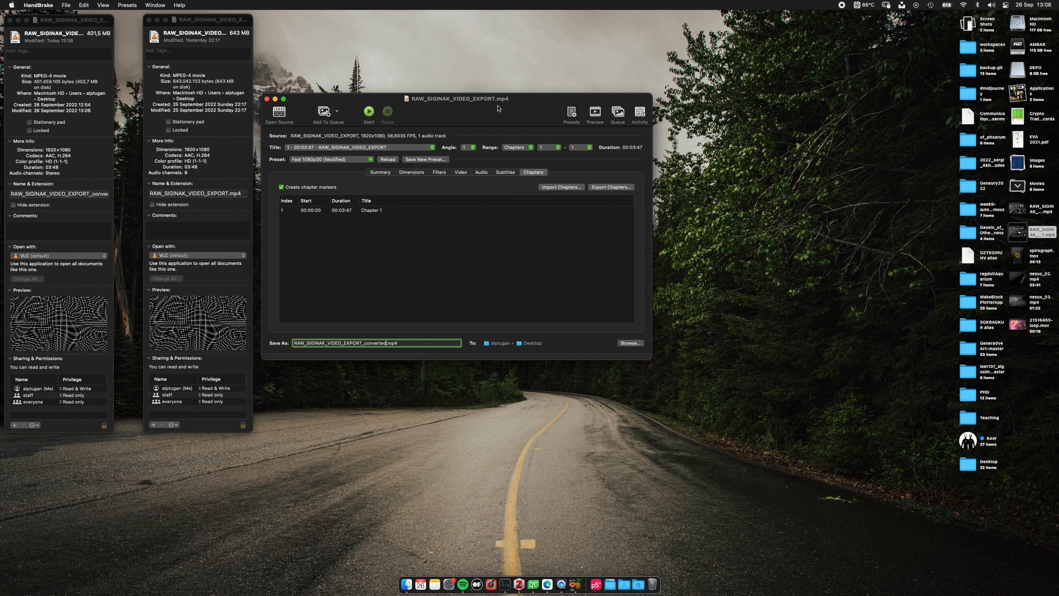
left_click_drag(498, 108, 534, 120)
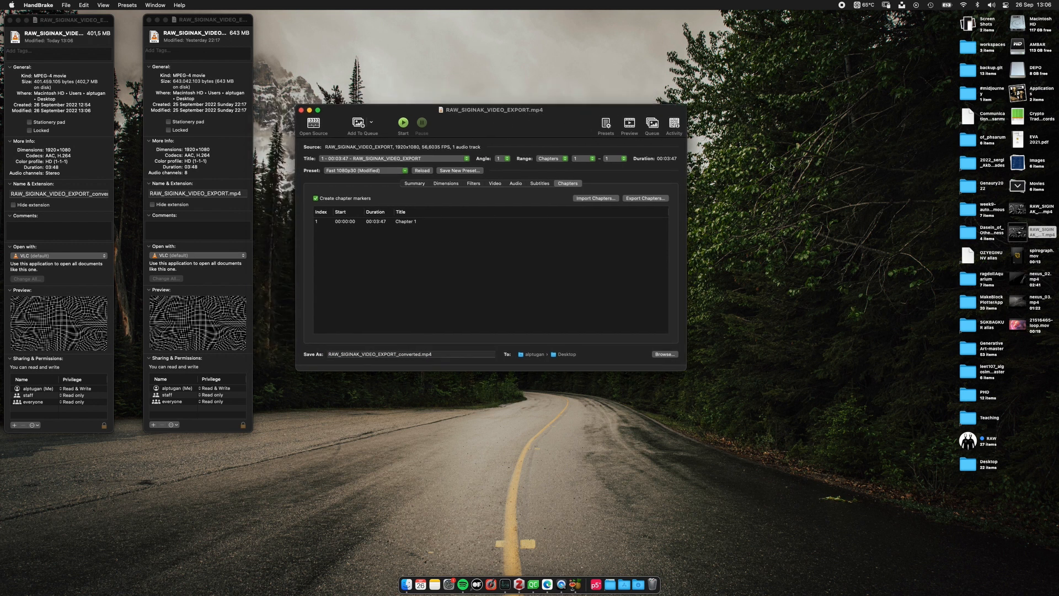